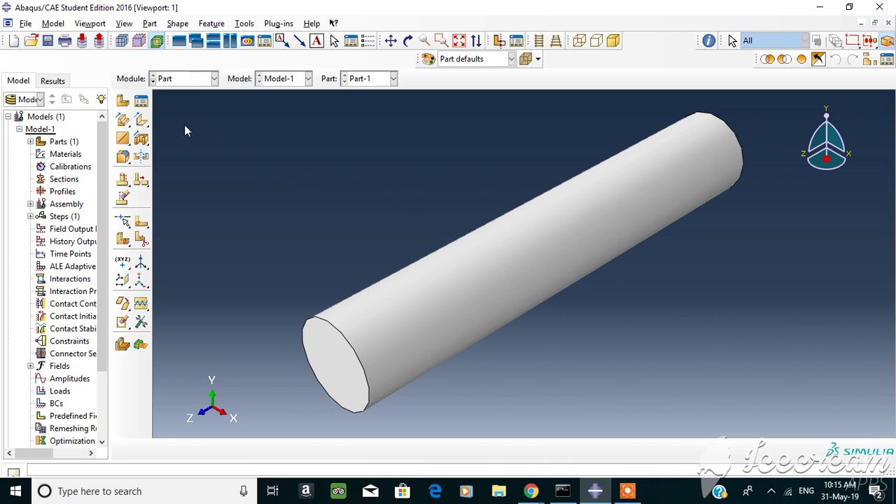
Open the Module list to leave the Part module for Assembly
{"action": "left_click", "coordinate": [214, 79]}
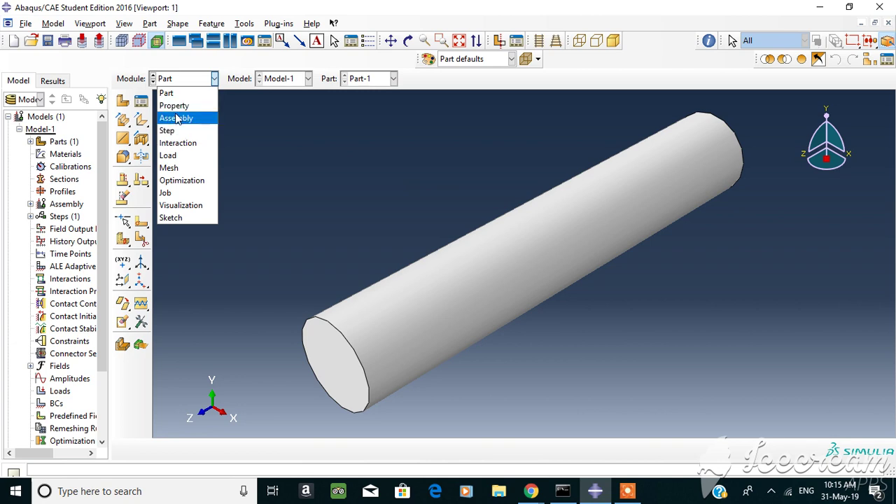
Place a dependent instance of Part-1 in the assembly
{"action": "left_click", "coordinate": [176, 119]}
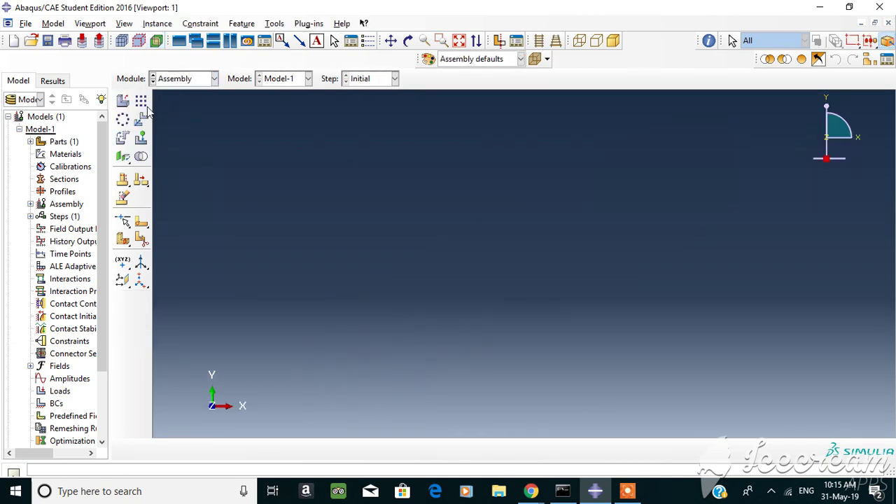
{"action": "left_click", "coordinate": [123, 101]}
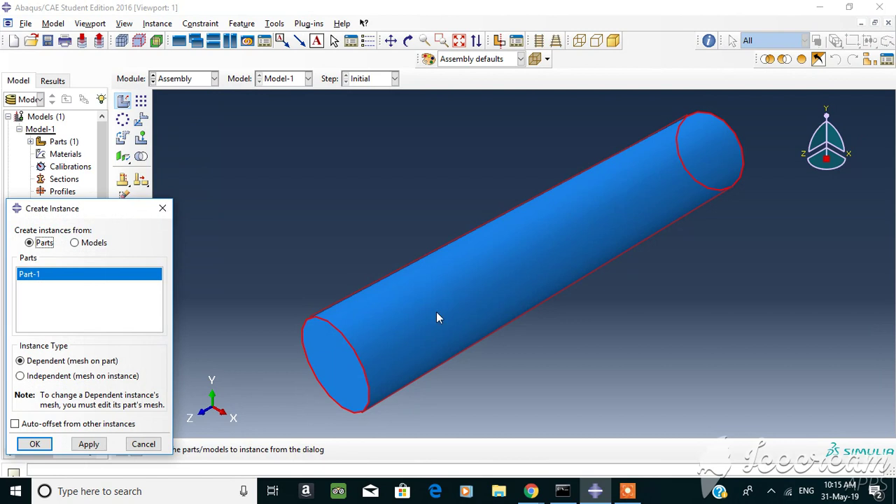
{"action": "left_click", "coordinate": [46, 445]}
In the Step module, start a Static, General step and close the editor without saving
{"action": "left_click", "coordinate": [214, 78]}
{"action": "left_click", "coordinate": [180, 131]}
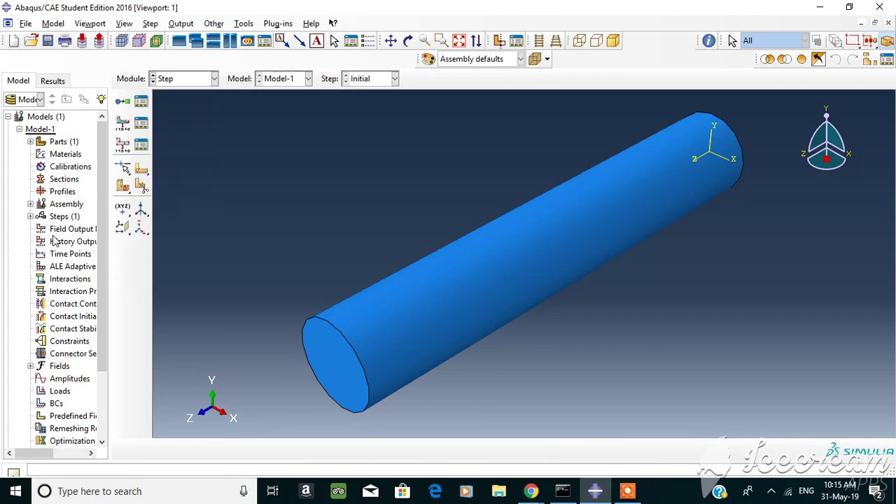
{"action": "left_click", "coordinate": [122, 100]}
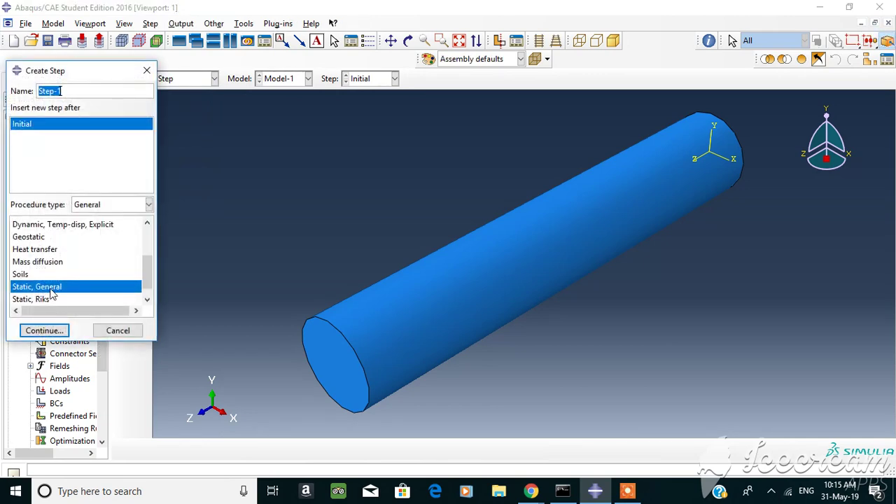
{"action": "left_click", "coordinate": [61, 327]}
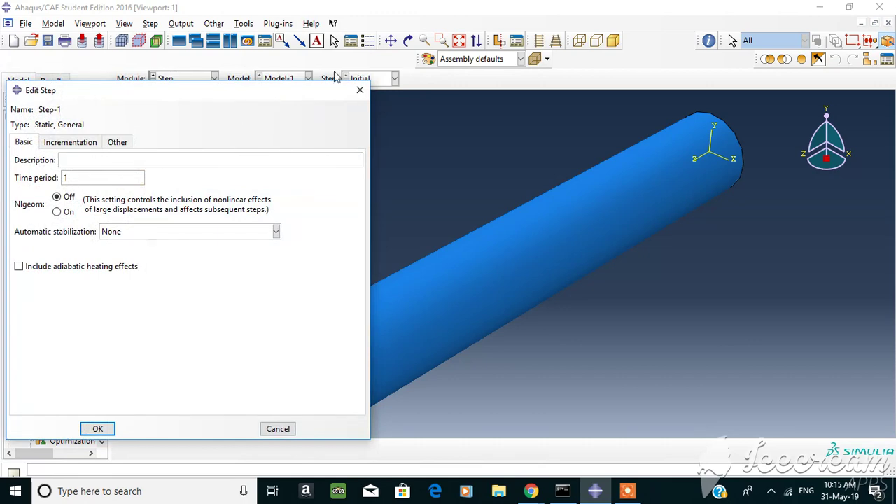
{"action": "left_click", "coordinate": [360, 91]}
Attempt an independent Part-1 instance, dismiss the refusal, and leave the dependent instance unchanged
{"action": "left_click", "coordinate": [214, 79]}
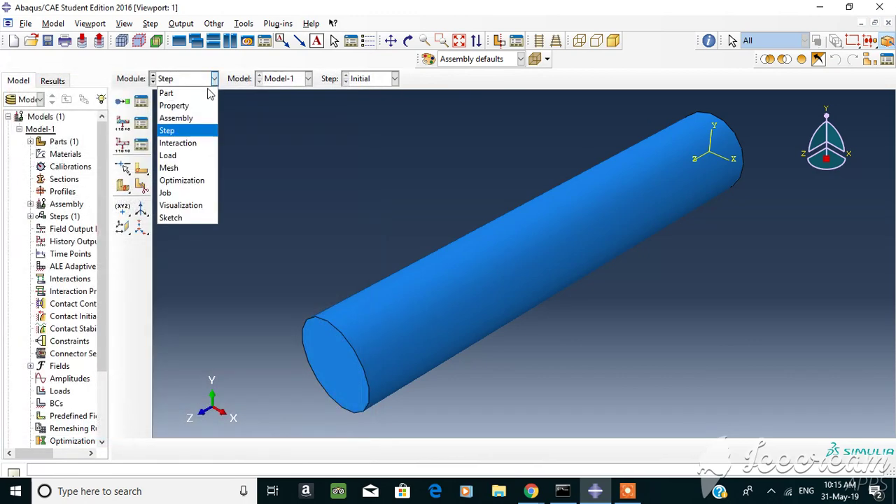
{"action": "left_click", "coordinate": [184, 117]}
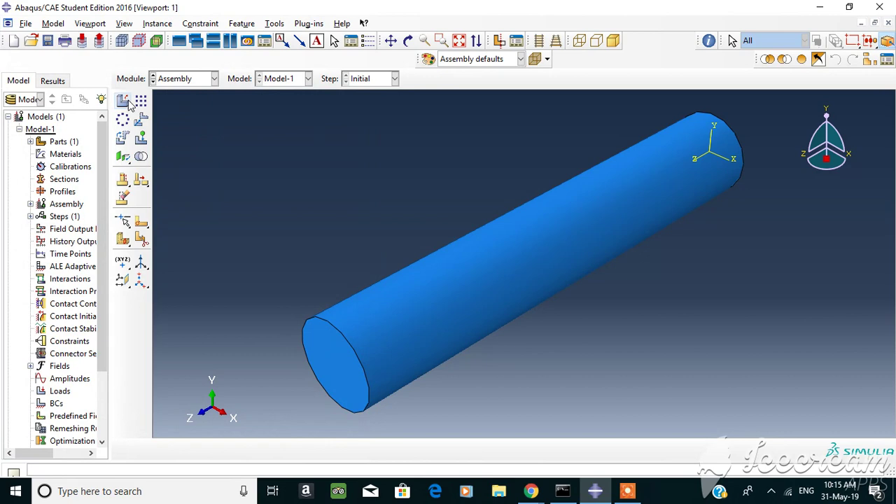
{"action": "left_click", "coordinate": [122, 100]}
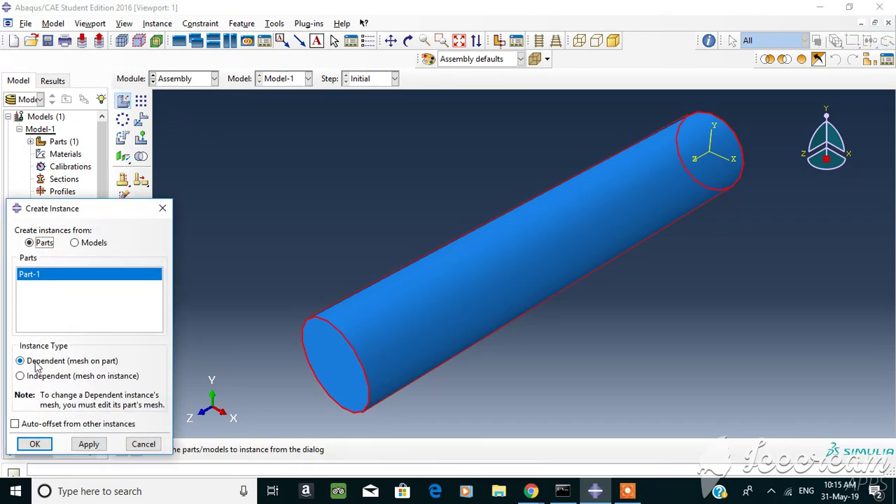
{"action": "left_click", "coordinate": [38, 376]}
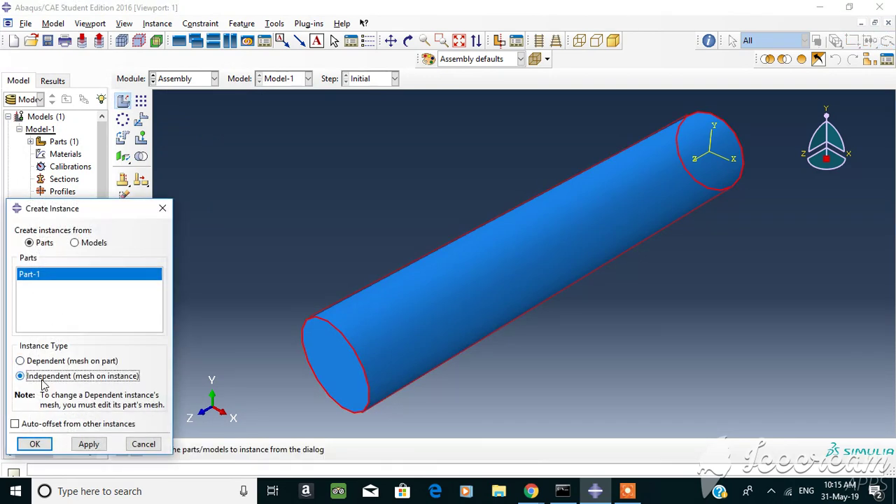
{"action": "left_click", "coordinate": [35, 442]}
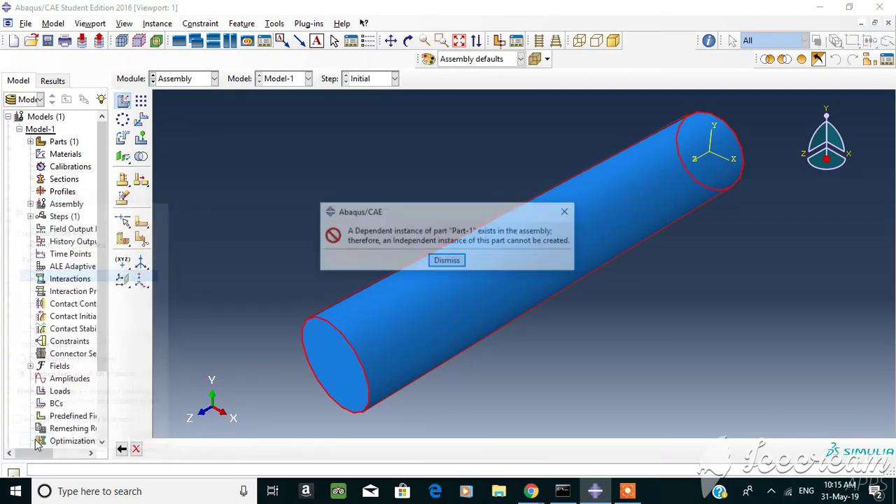
{"action": "left_click", "coordinate": [447, 261]}
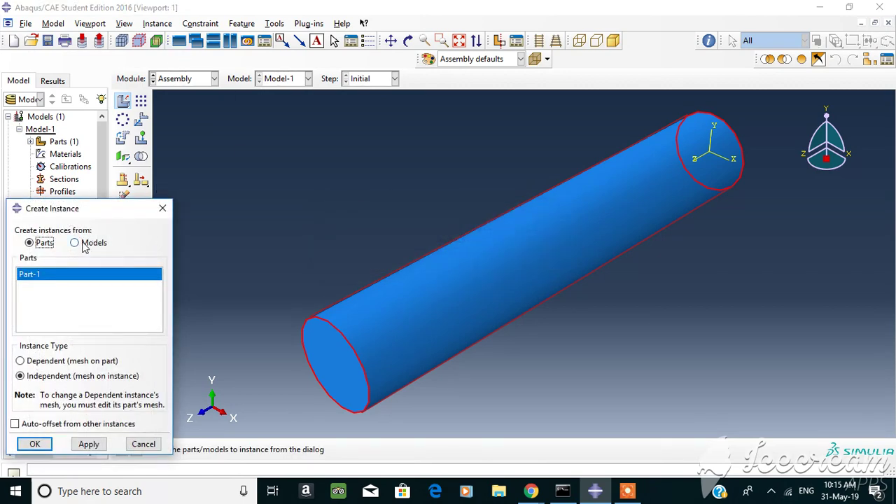
{"action": "left_click", "coordinate": [98, 362]}
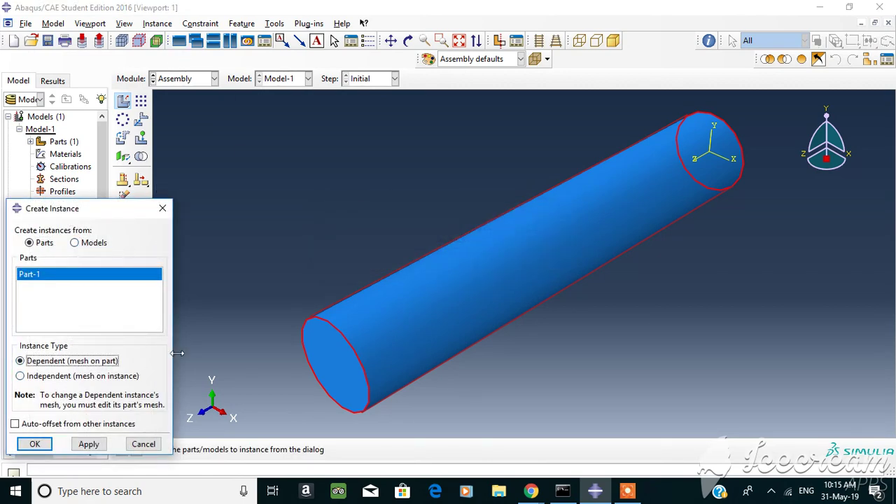
{"action": "left_click", "coordinate": [168, 218]}
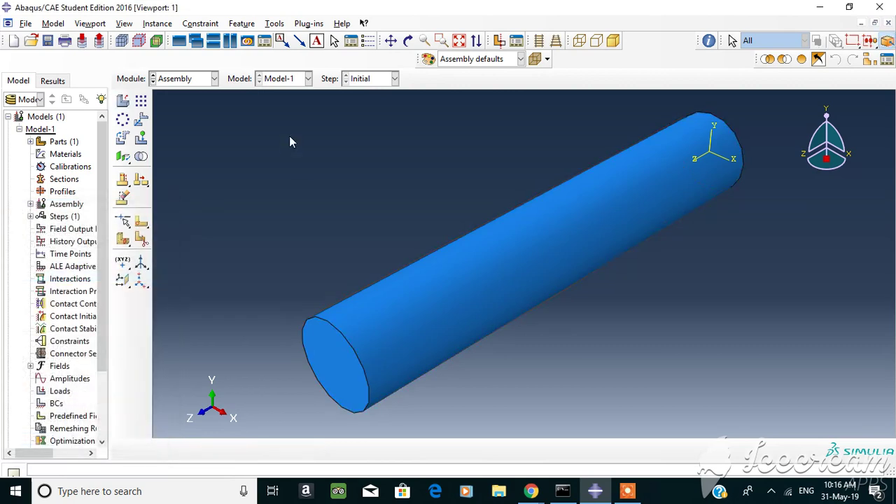
Switch through the Part and Assembly modules to reach the Step module
{"action": "left_click", "coordinate": [214, 78]}
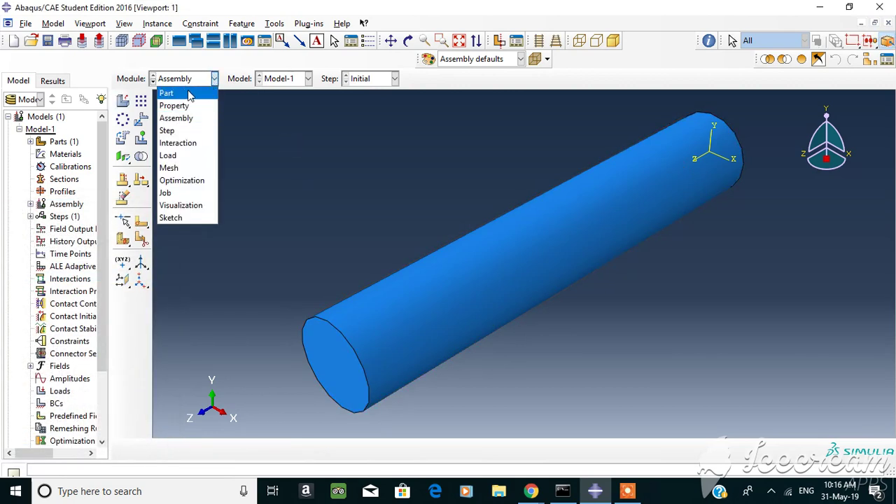
{"action": "left_click", "coordinate": [185, 92]}
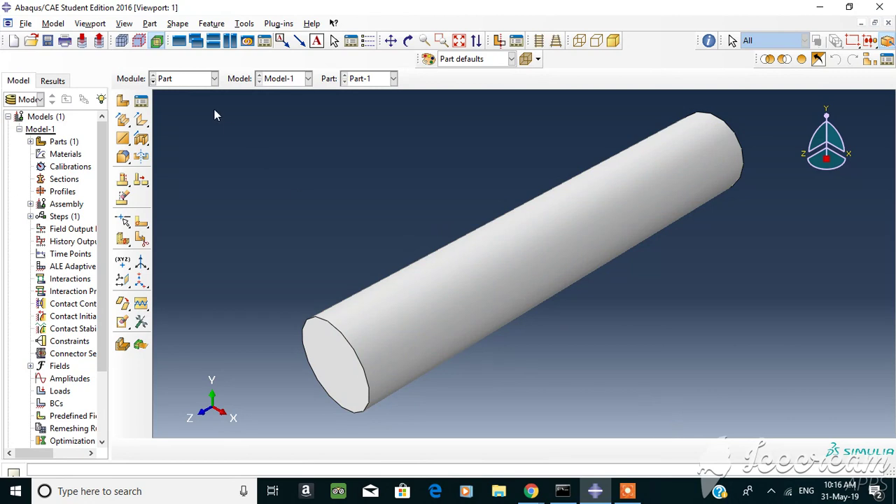
{"action": "left_click", "coordinate": [214, 79]}
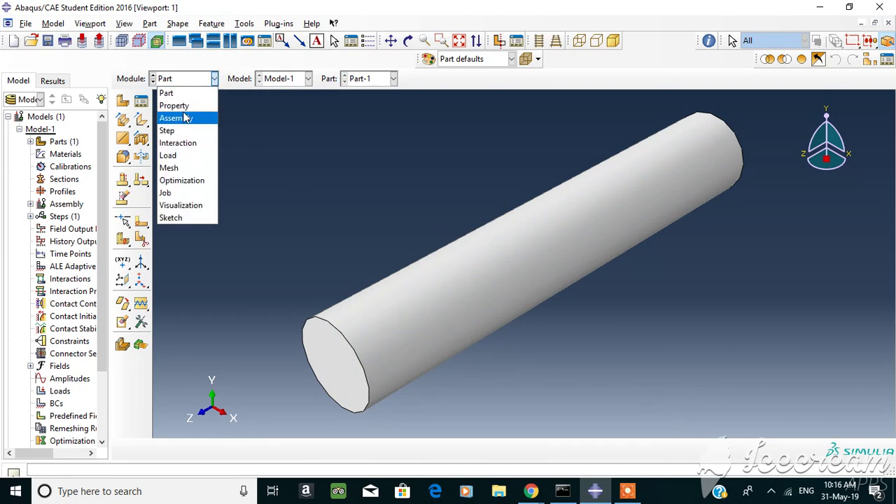
{"action": "left_click", "coordinate": [183, 118]}
{"action": "left_click", "coordinate": [214, 81]}
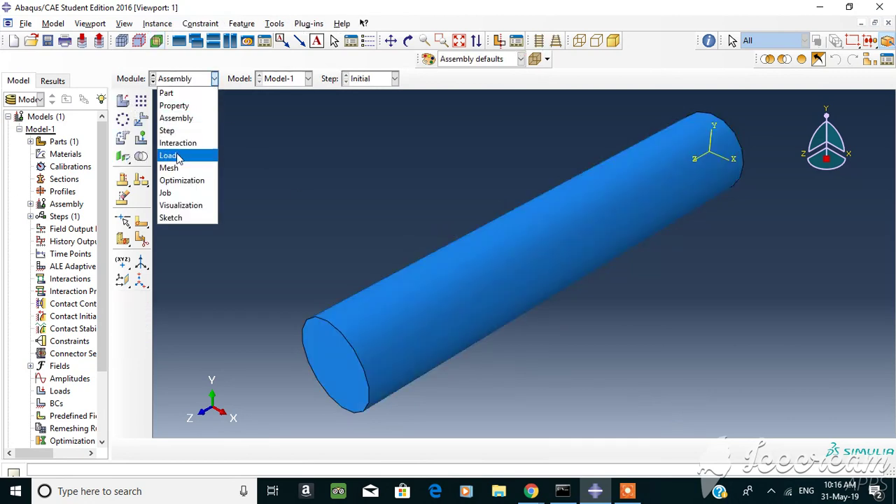
{"action": "left_click", "coordinate": [166, 130]}
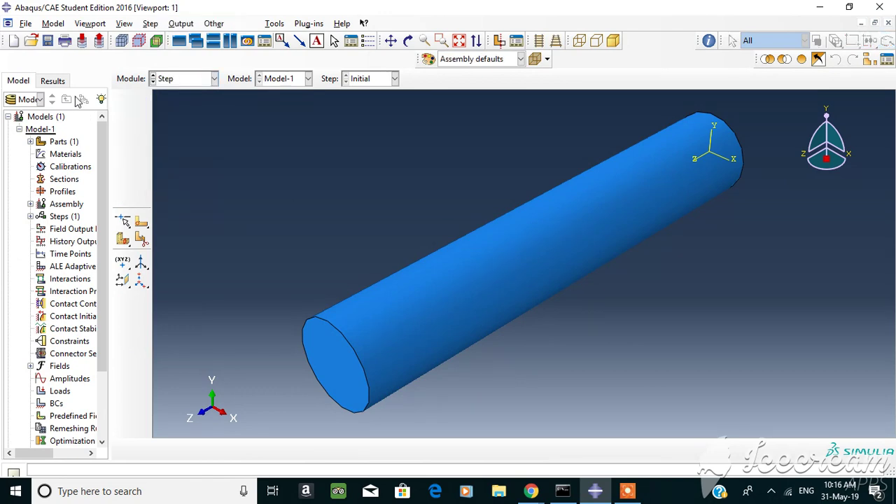
Create Static, General Step-1 with the description 'cylinder'
{"action": "left_click", "coordinate": [126, 105]}
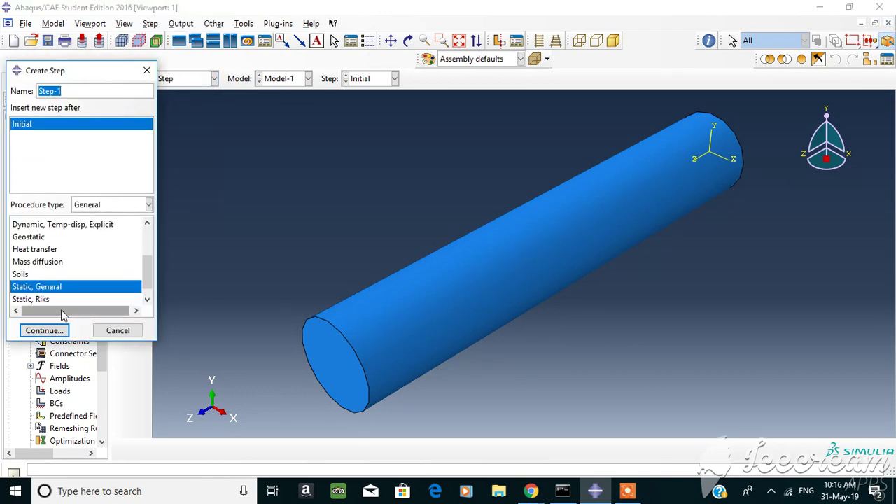
{"action": "left_click", "coordinate": [43, 331]}
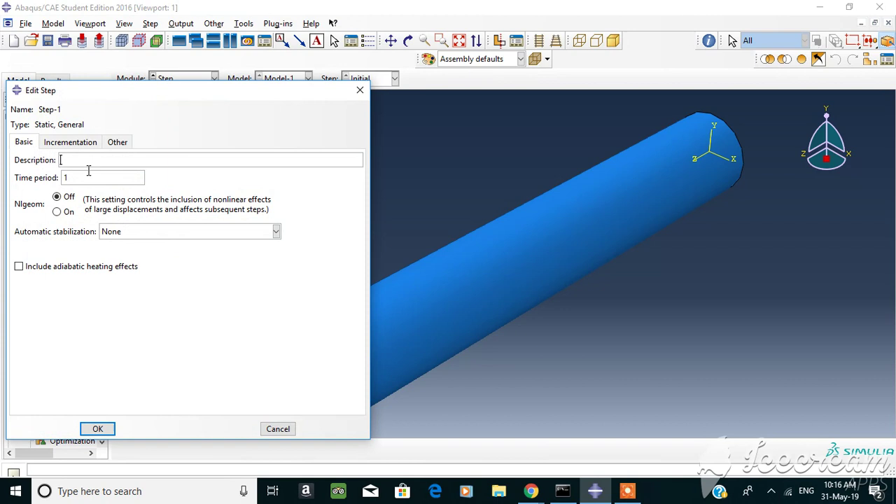
{"action": "type", "text": "cylinder"}
{"action": "left_click", "coordinate": [97, 429]}
{"action": "left_click", "coordinate": [214, 78]}
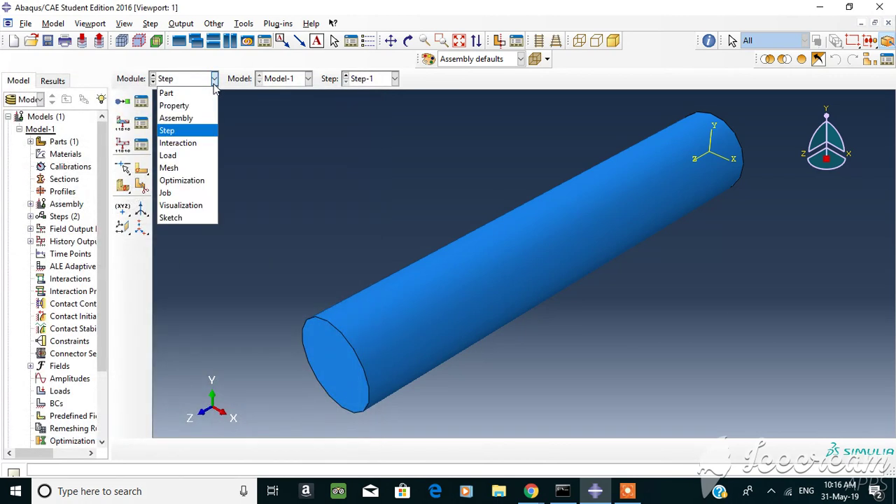
Enter the Mesh module, dismiss the dependent-instance error, and work on Part-1 instead
{"action": "left_click", "coordinate": [174, 172]}
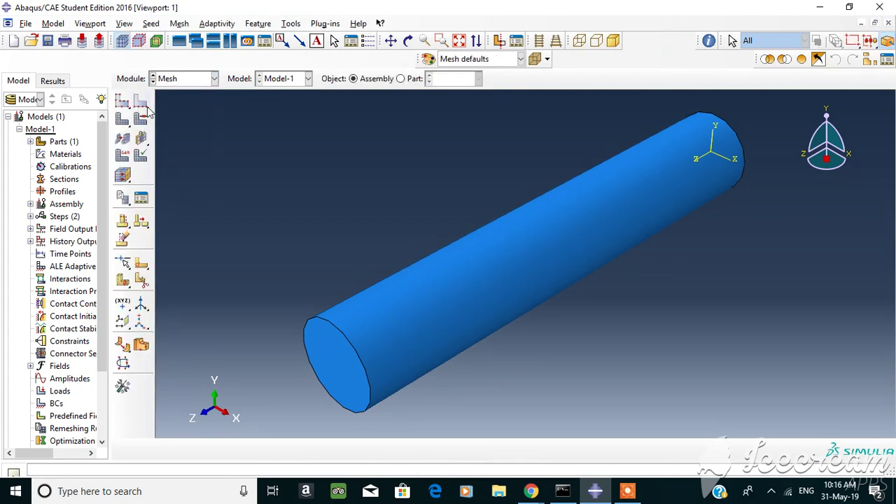
{"action": "left_click", "coordinate": [122, 103]}
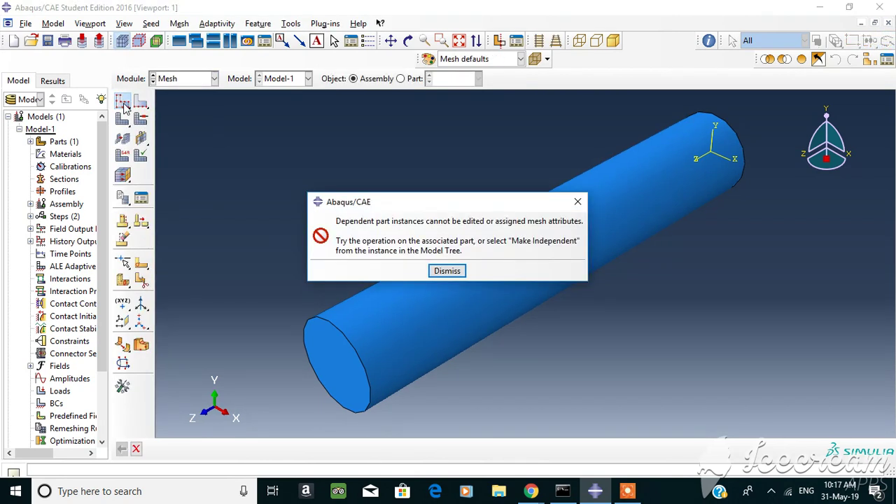
{"action": "left_click", "coordinate": [448, 271]}
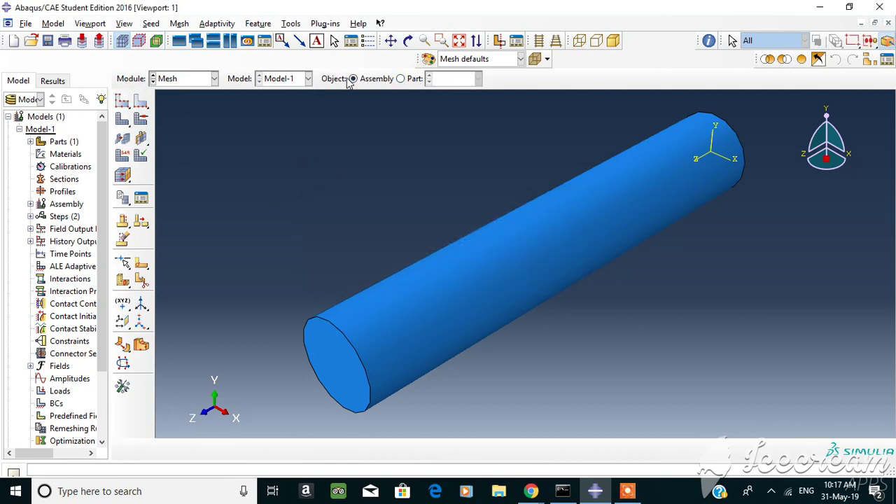
{"action": "left_click", "coordinate": [410, 79]}
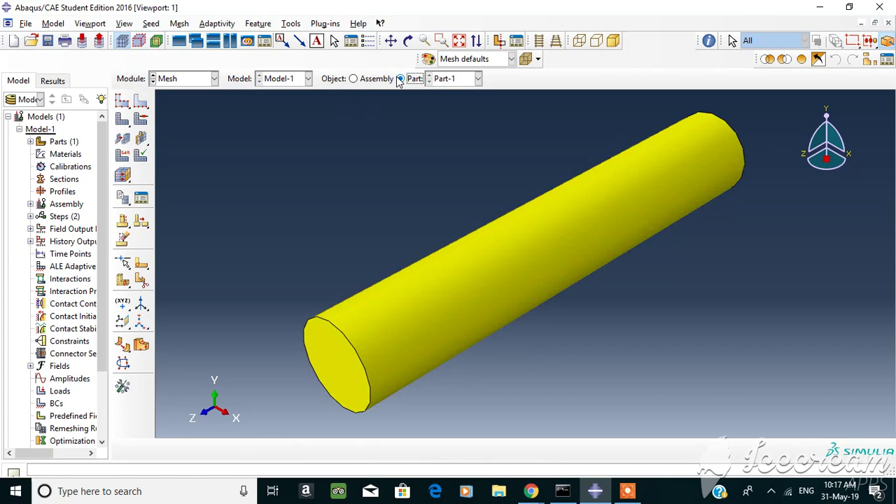
Seed Part-1 with a global approximate size of 10
{"action": "left_click", "coordinate": [123, 104]}
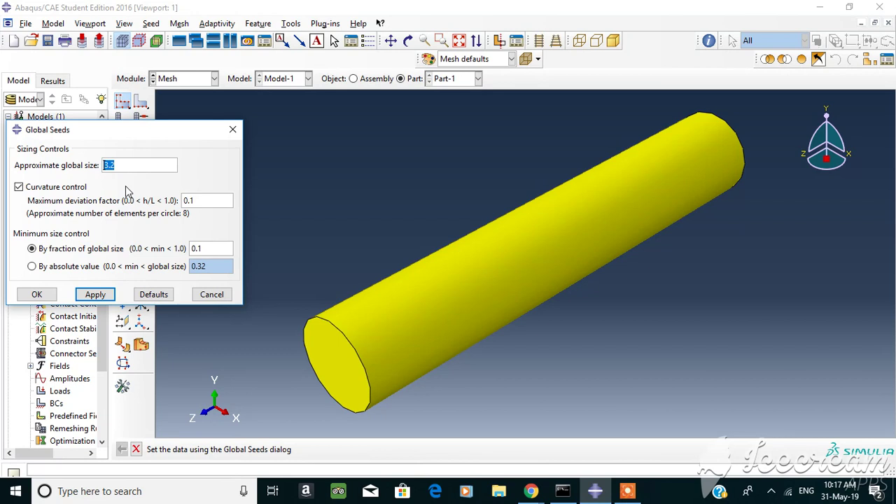
{"action": "type", "text": "10"}
{"action": "left_click", "coordinate": [107, 300]}
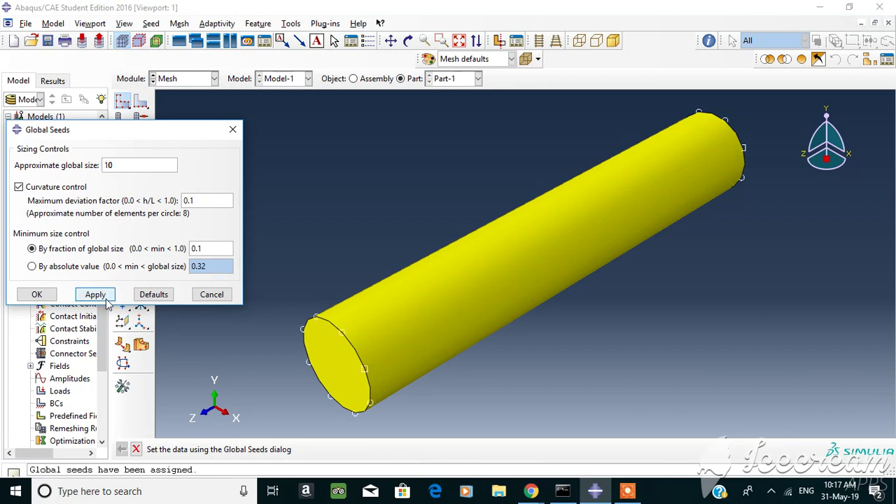
{"action": "left_click", "coordinate": [38, 295]}
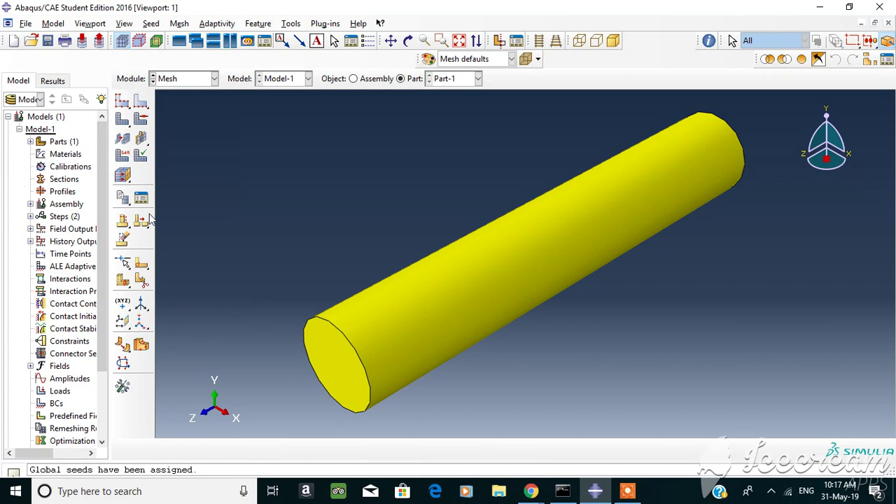
Mesh Part-1 coarsely (52 elements), then reseed at size 1, deleting that mesh
{"action": "left_click", "coordinate": [123, 119]}
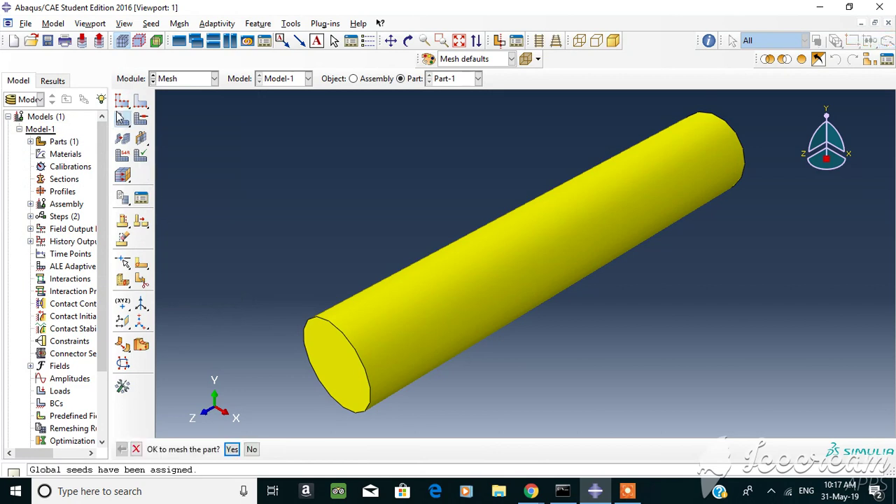
{"action": "left_click", "coordinate": [232, 450]}
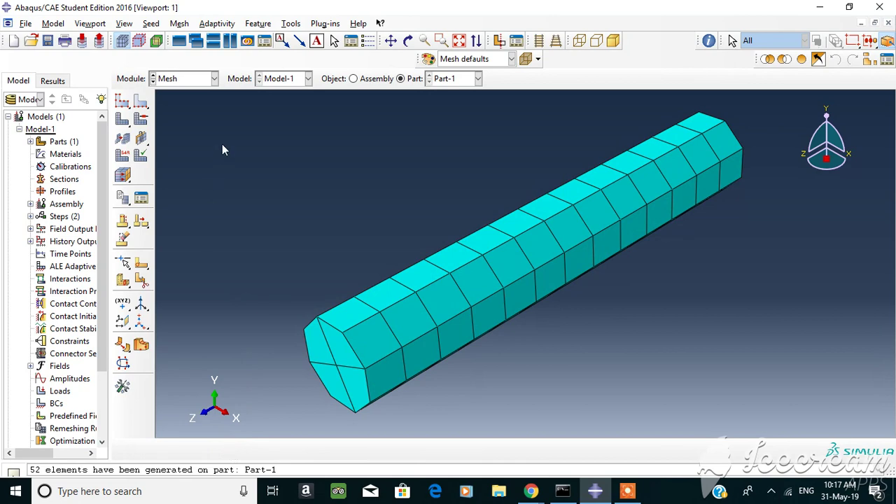
{"action": "left_click", "coordinate": [121, 103]}
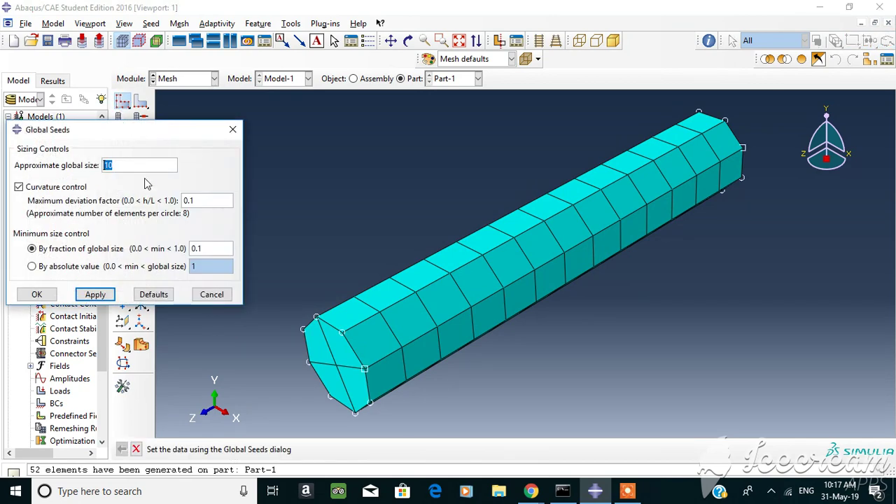
{"action": "type", "text": "1"}
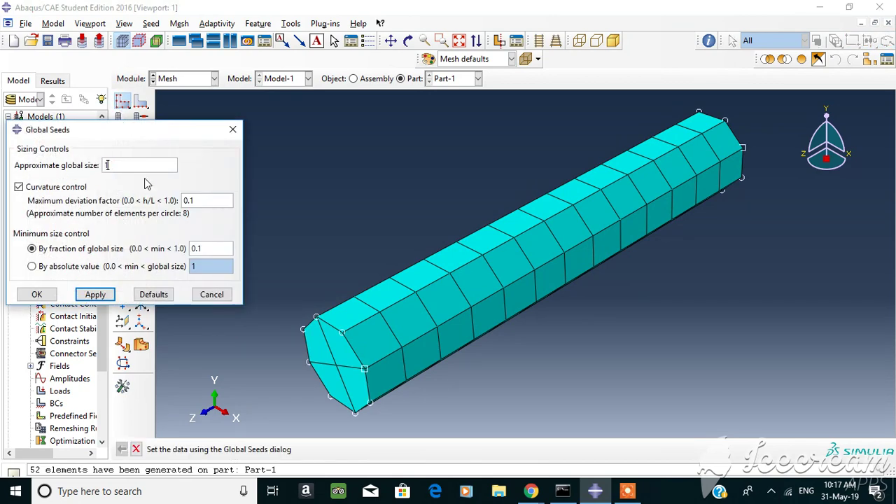
{"action": "left_click", "coordinate": [97, 294]}
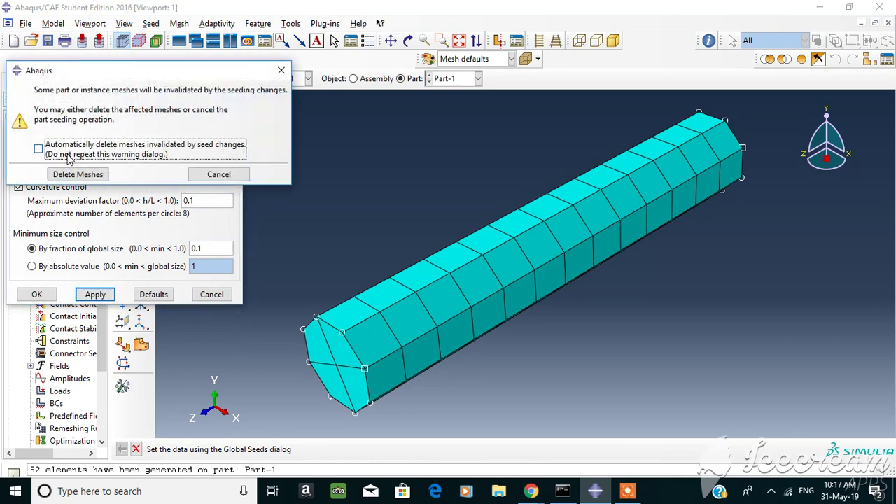
{"action": "left_click", "coordinate": [78, 174]}
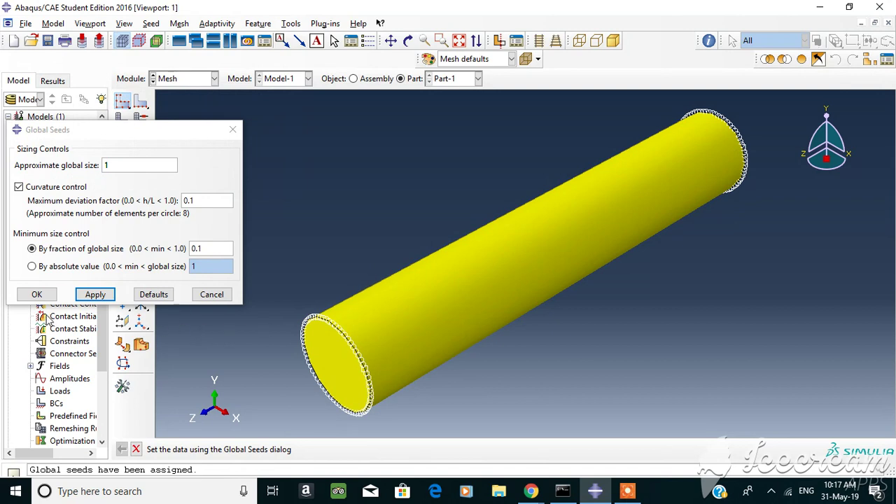
{"action": "left_click", "coordinate": [39, 294]}
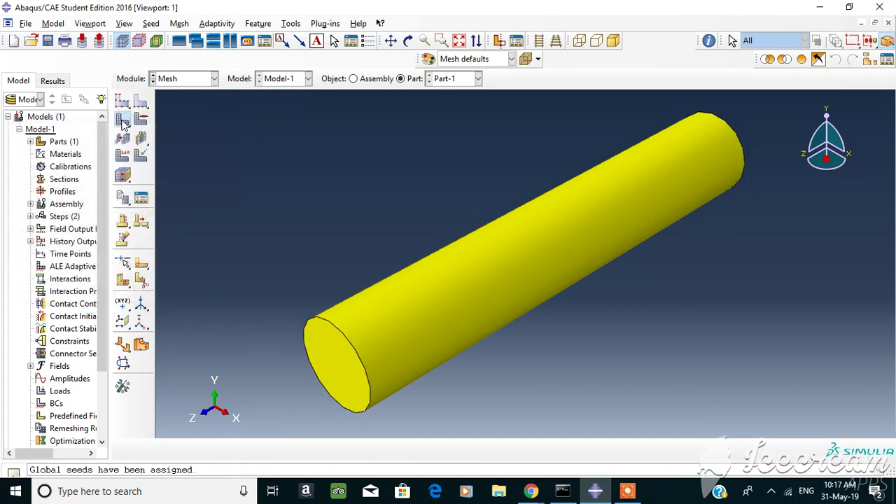
Generate the 67125-element fine mesh on Part-1 from the size-1 seeds
{"action": "left_click", "coordinate": [123, 118]}
{"action": "left_click", "coordinate": [231, 449]}
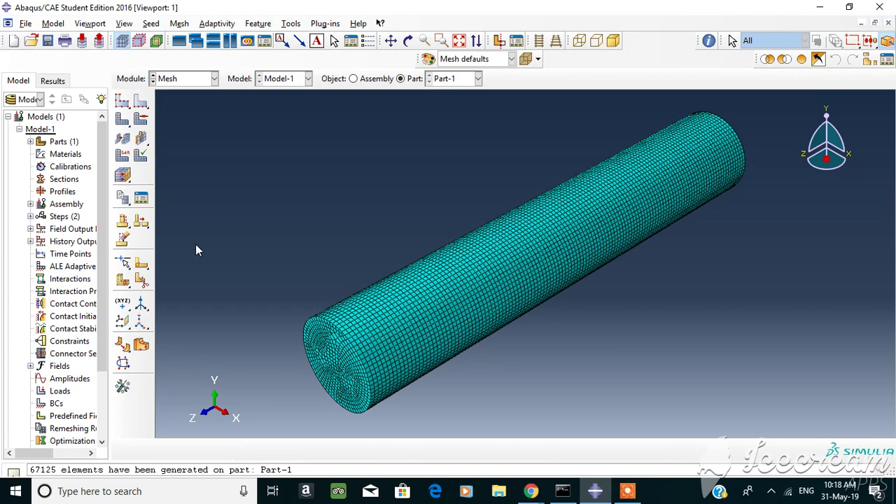
Open Visualization, try plots that fail with no output database, then return to Mesh
{"action": "left_click", "coordinate": [214, 78]}
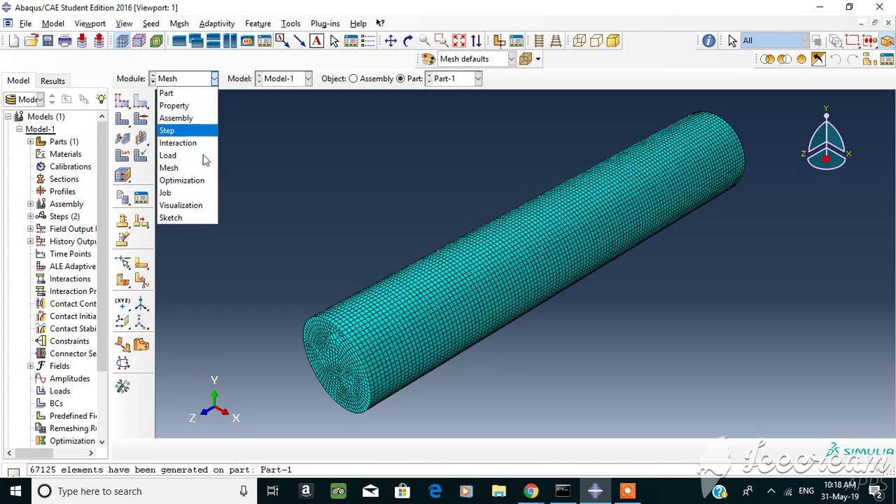
{"action": "left_click", "coordinate": [181, 205]}
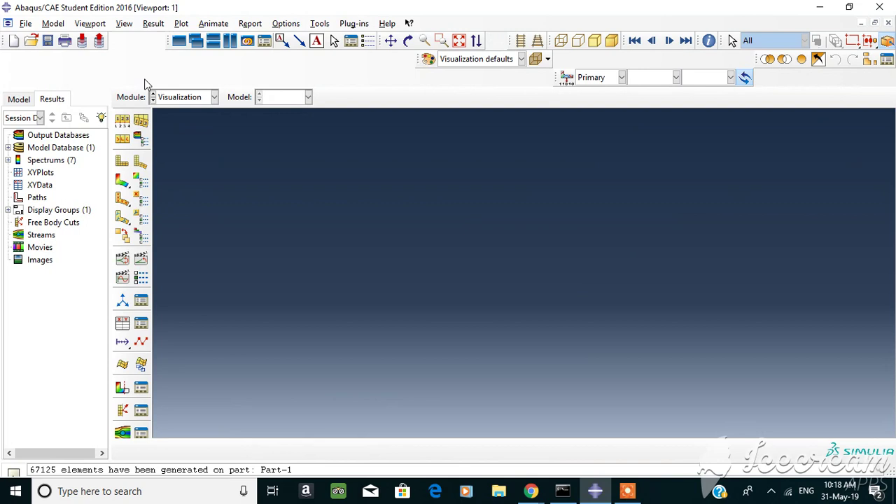
{"action": "left_click", "coordinate": [122, 161]}
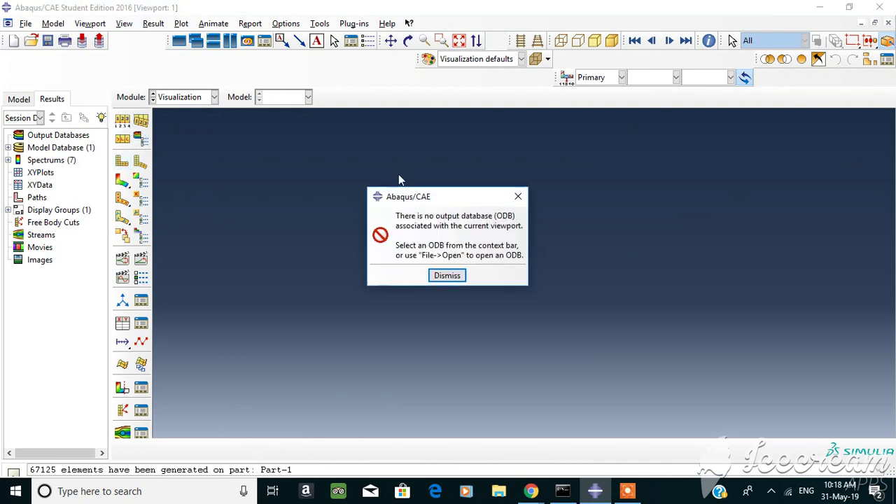
{"action": "left_click", "coordinate": [518, 197]}
{"action": "left_click", "coordinate": [123, 180]}
{"action": "left_click", "coordinate": [520, 196]}
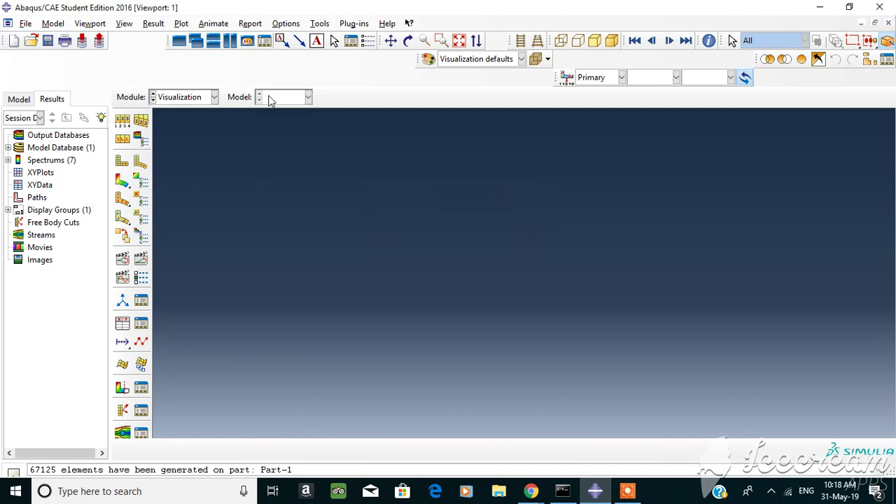
{"action": "left_click", "coordinate": [214, 97]}
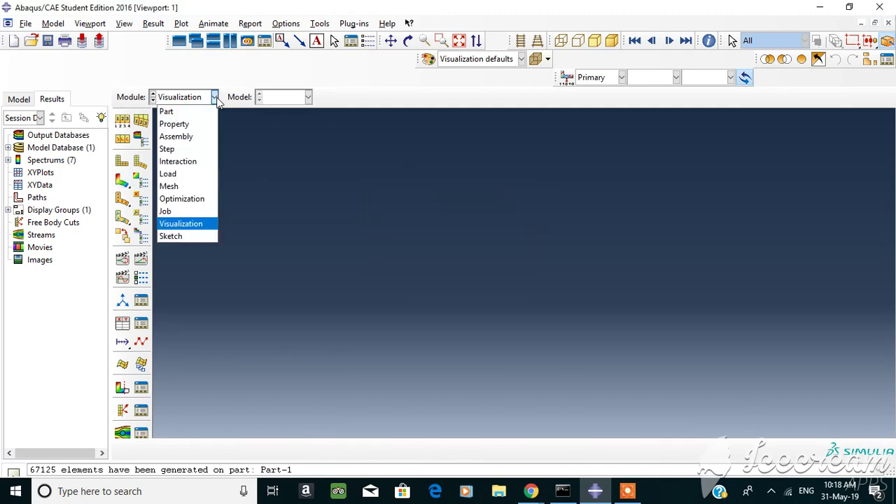
{"action": "left_click", "coordinate": [189, 186]}
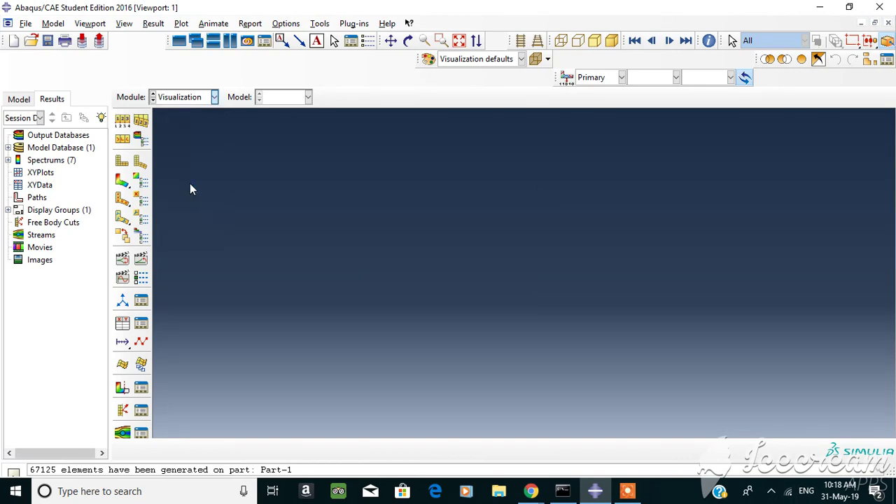